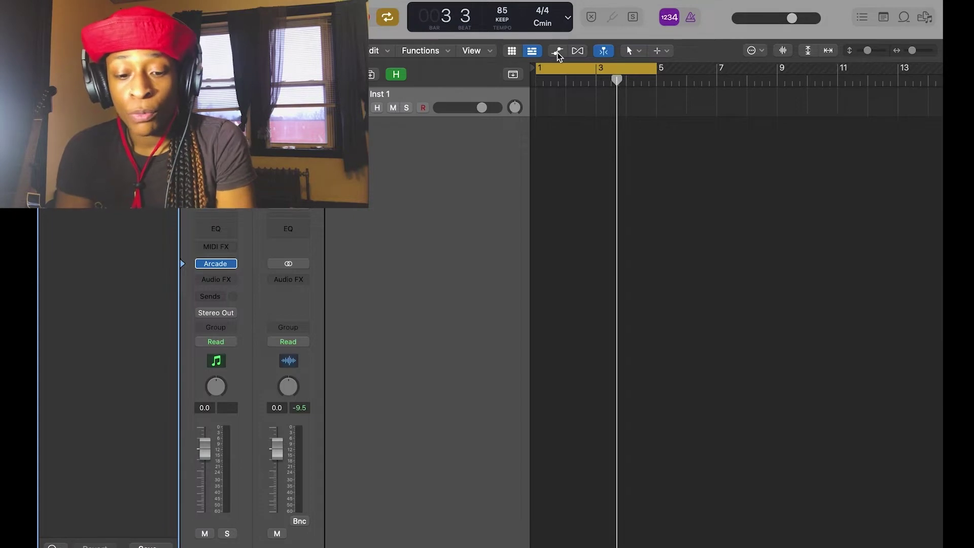
Step: Show track automation on the Inst 1 track and look through the automatable Arcade parameters
left_click(557, 52)
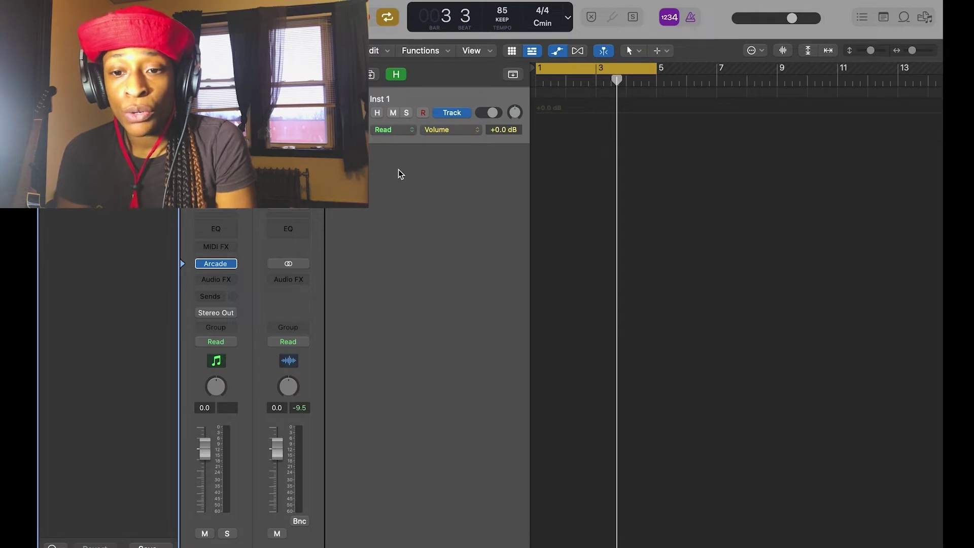
left_click(477, 131)
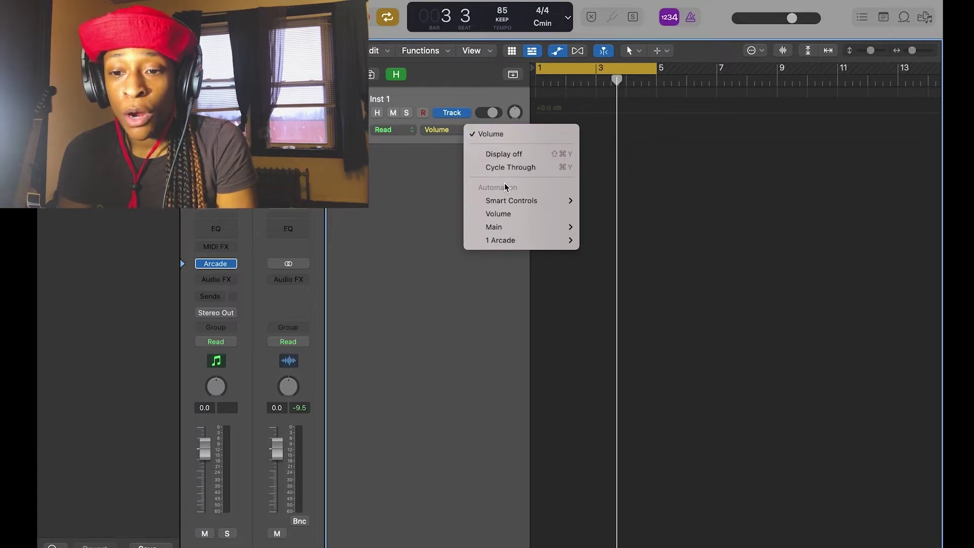
mouse_move(509, 202)
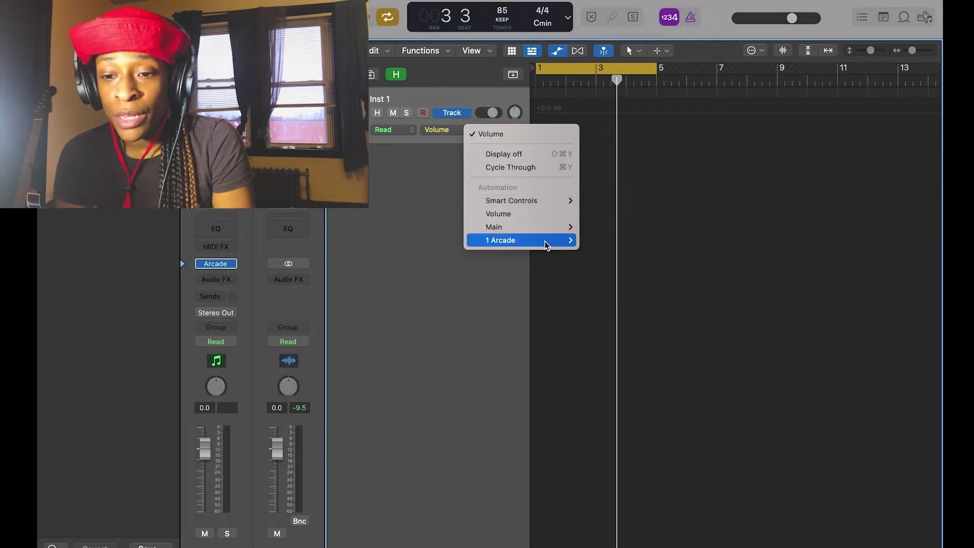
mouse_move(546, 246)
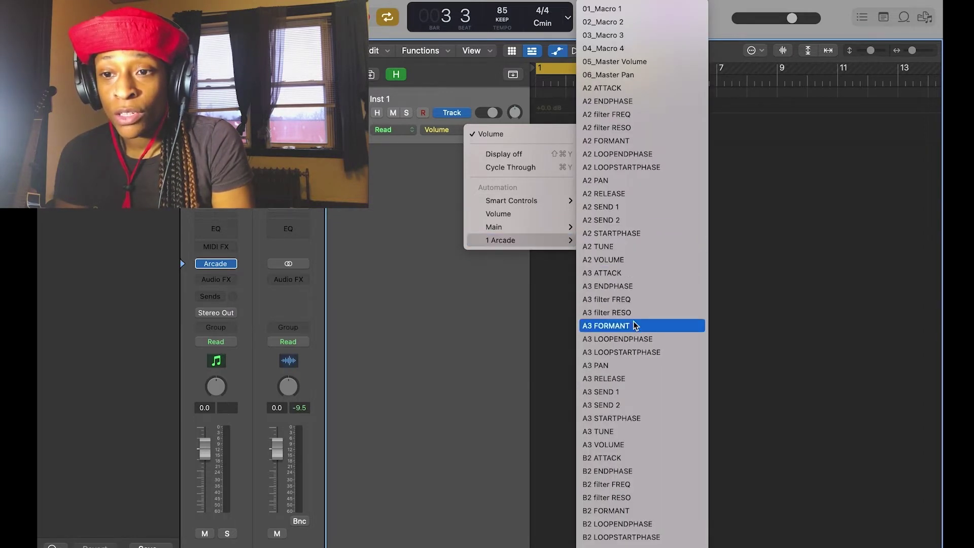
scroll(635, 325, "down", 2)
scroll(635, 326, "up", 2)
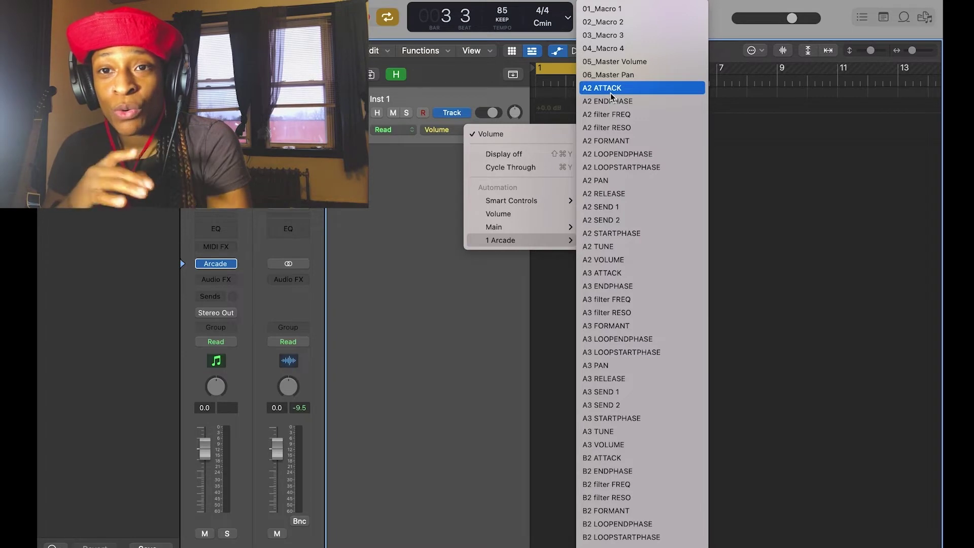
scroll(610, 93, "down", 10)
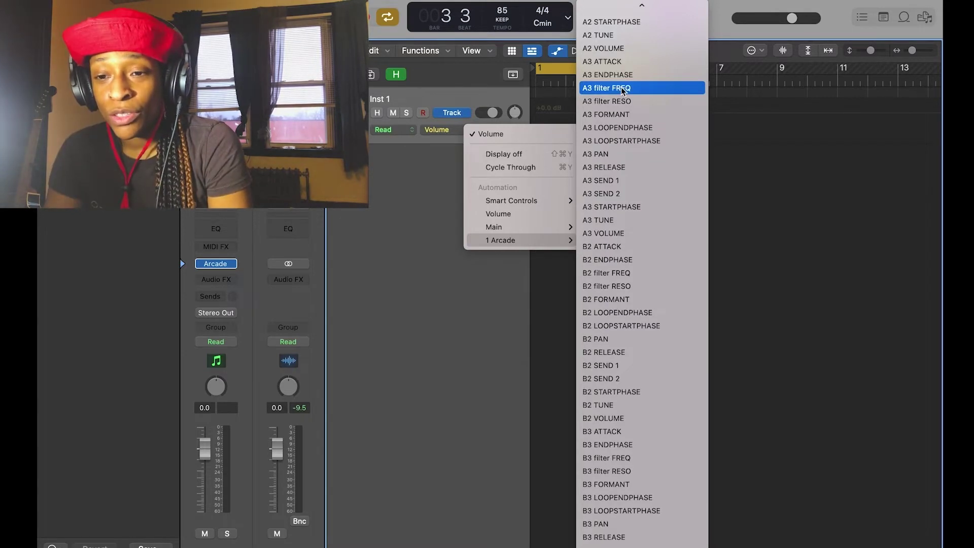
left_click(475, 213)
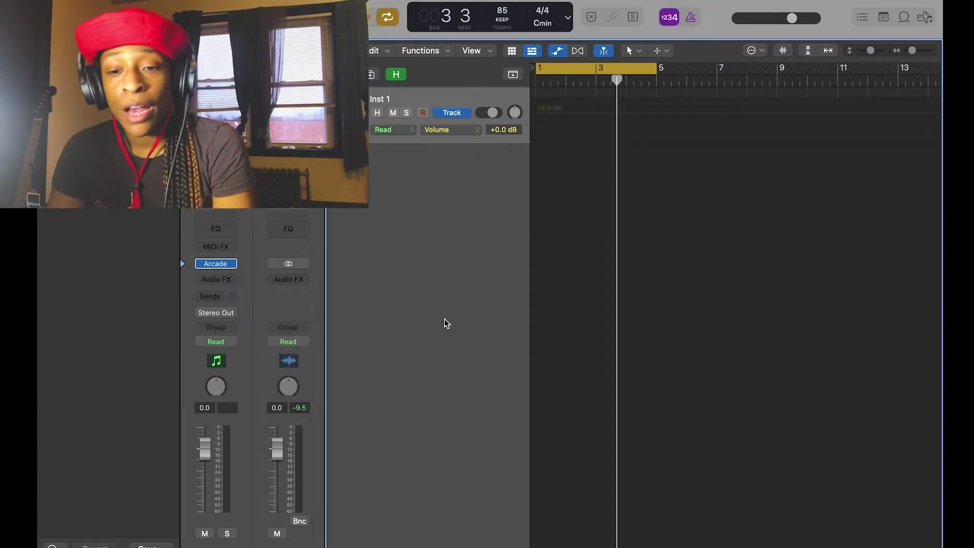
Step: Record a single B2 note at bar 1 of the Inst 1 track using Musical Typing
left_click(212, 262)
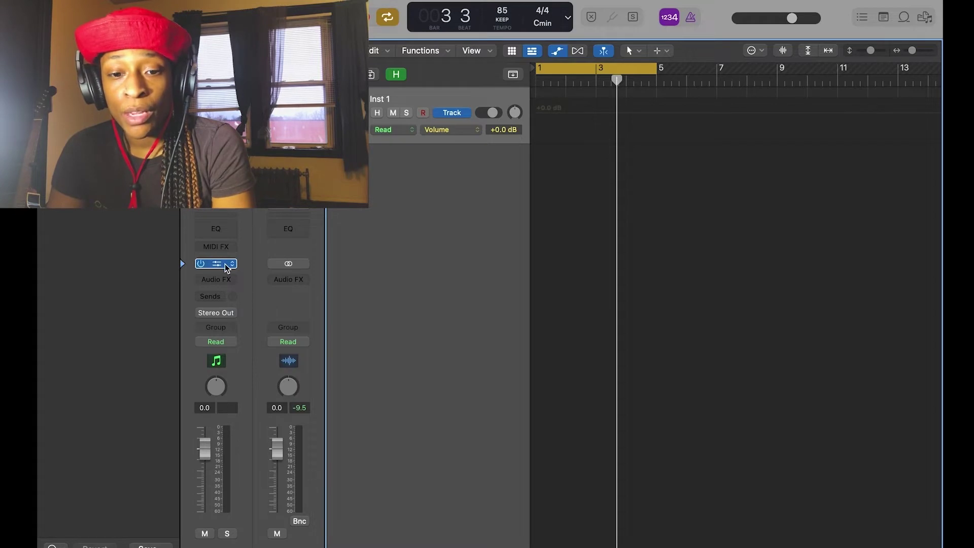
key("cmd+k")
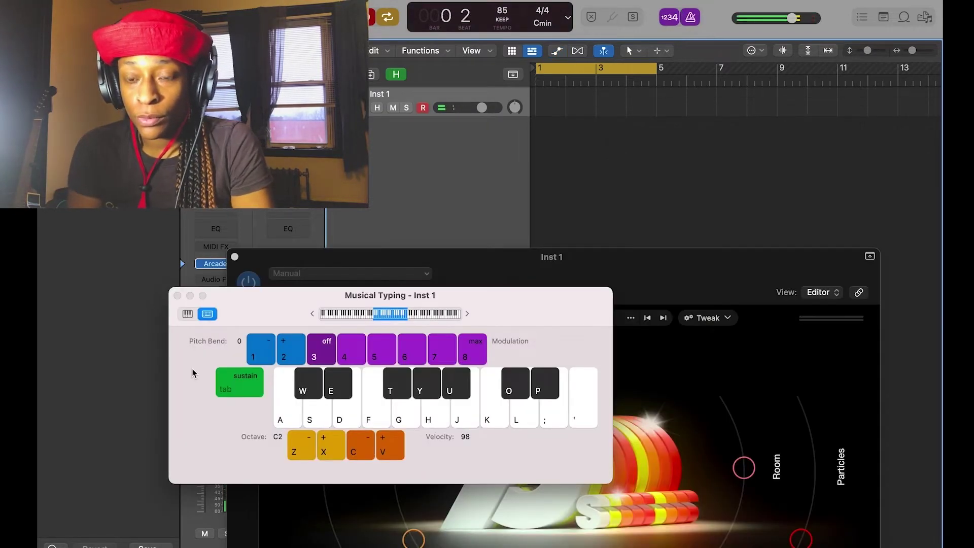
key("j")
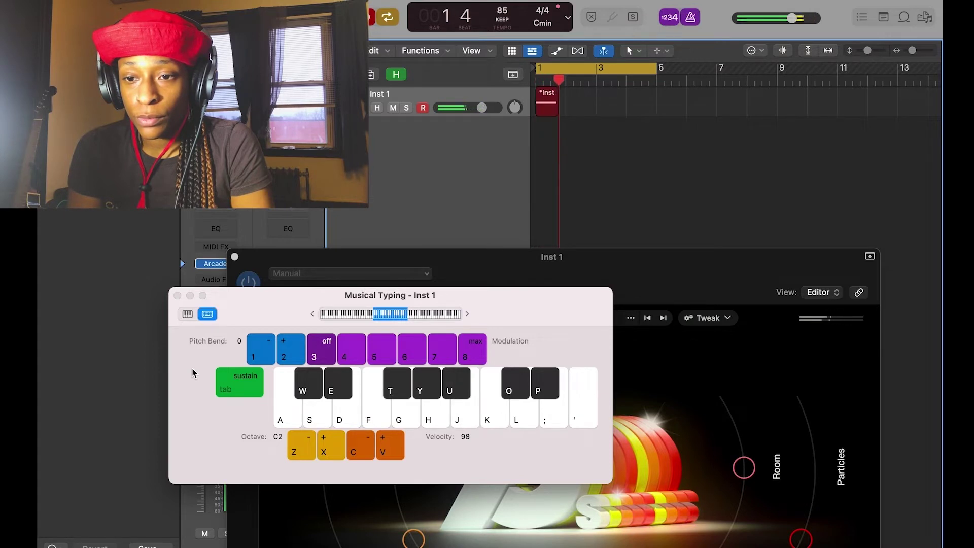
key("space")
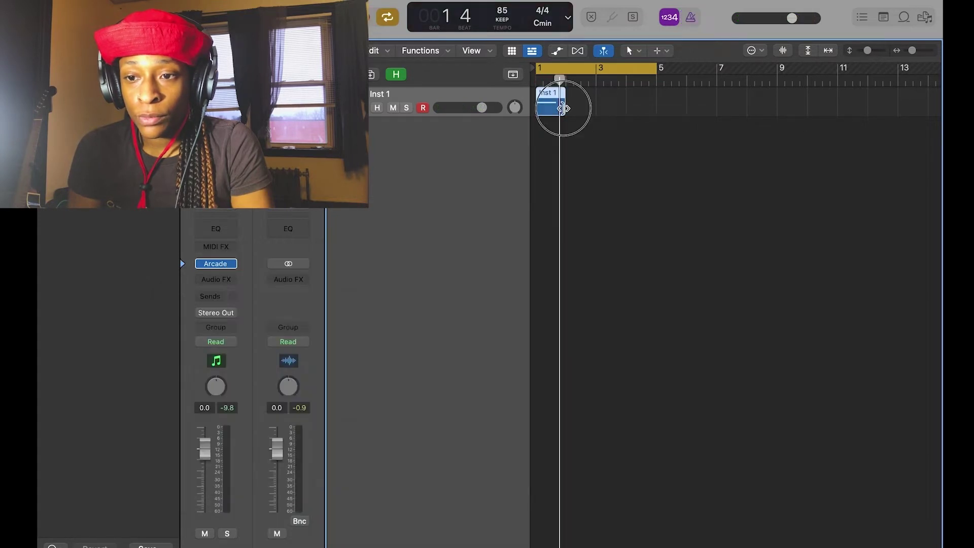
Step: Extend the Inst 1 region to bar 5 and lengthen its note in the Piano Roll to sustain across the region
left_click_drag(563, 108, 656, 115)
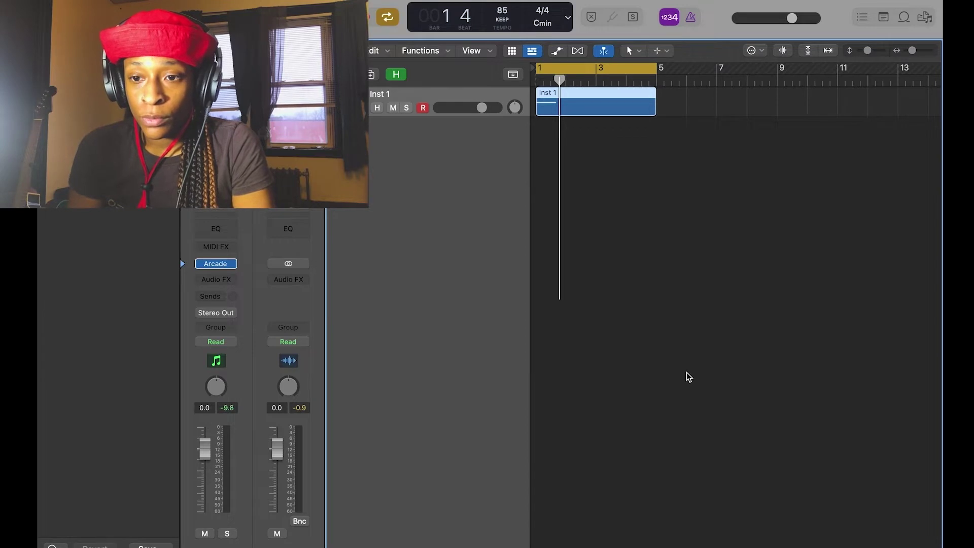
key("e")
left_click_drag(579, 458, 780, 475)
left_click_drag(780, 476, 807, 476)
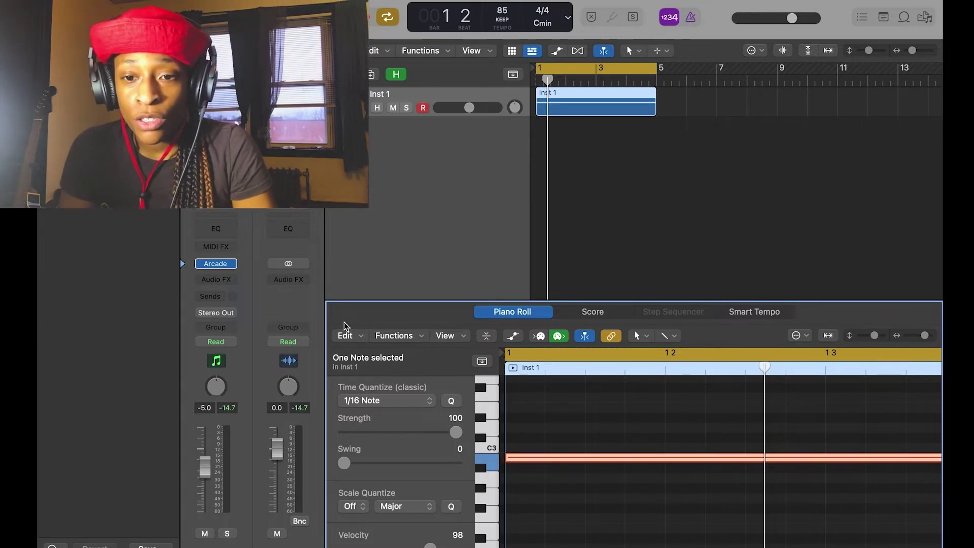
Step: Open the Arcade instrument, audition the loop and lower the Spark and Room macros to their minimum
left_click(216, 264)
left_click_drag(624, 268, 615, 36)
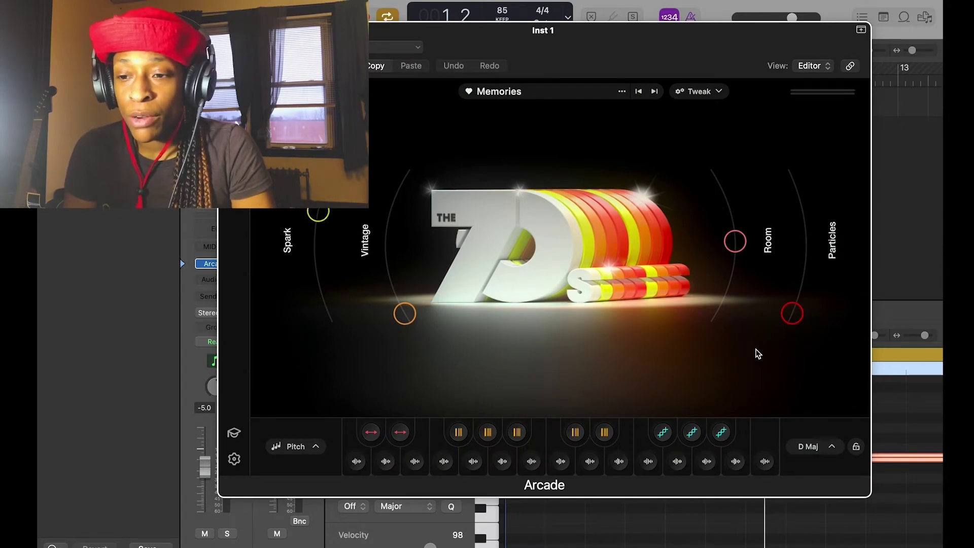
key("space")
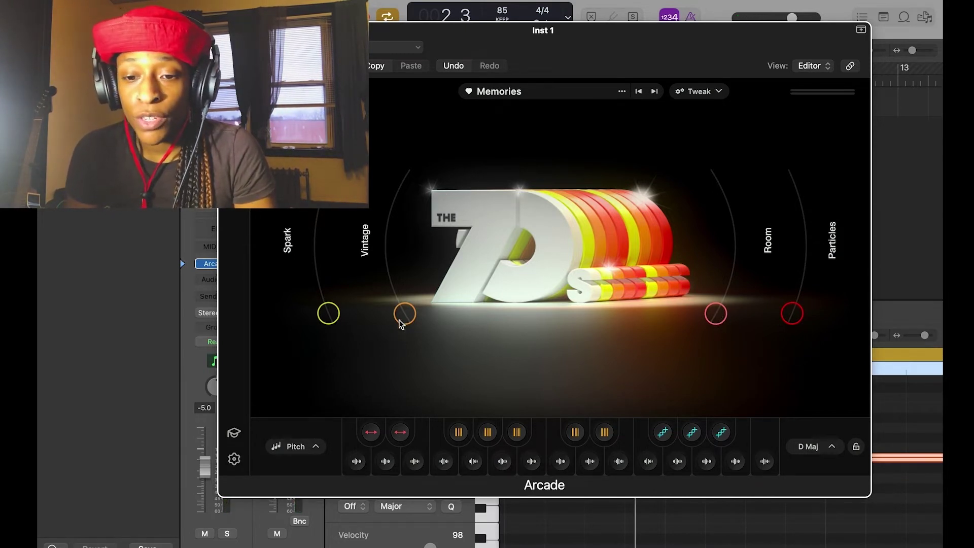
mouse_move(328, 316)
left_mouse_down()
mouse_move(312, 215)
mouse_move(314, 283)
mouse_move(311, 204)
mouse_move(332, 333)
left_mouse_up()
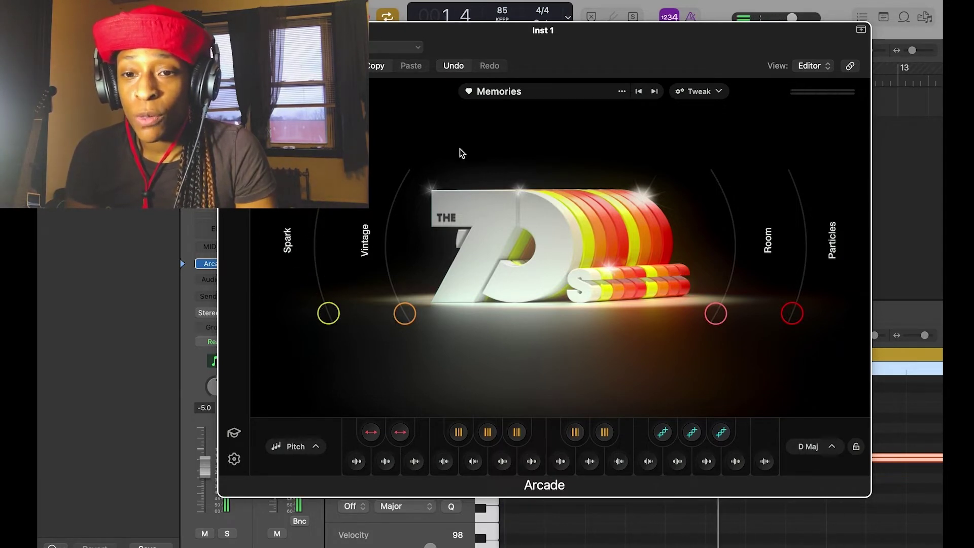
Step: Set the Inst 1 channel's automation mode to Touch, keeping the Arcade window clear of the channel strip
left_click_drag(587, 49, 636, 43)
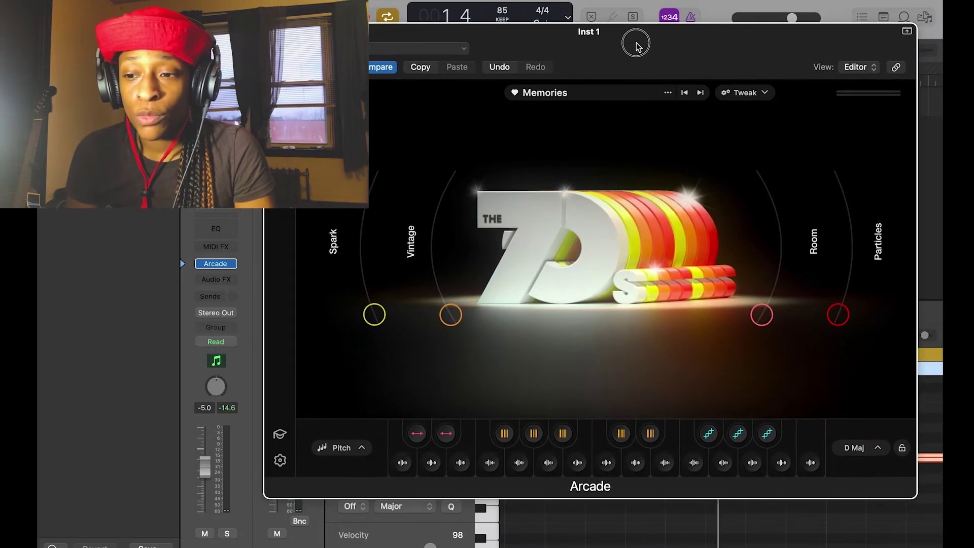
left_click(233, 343)
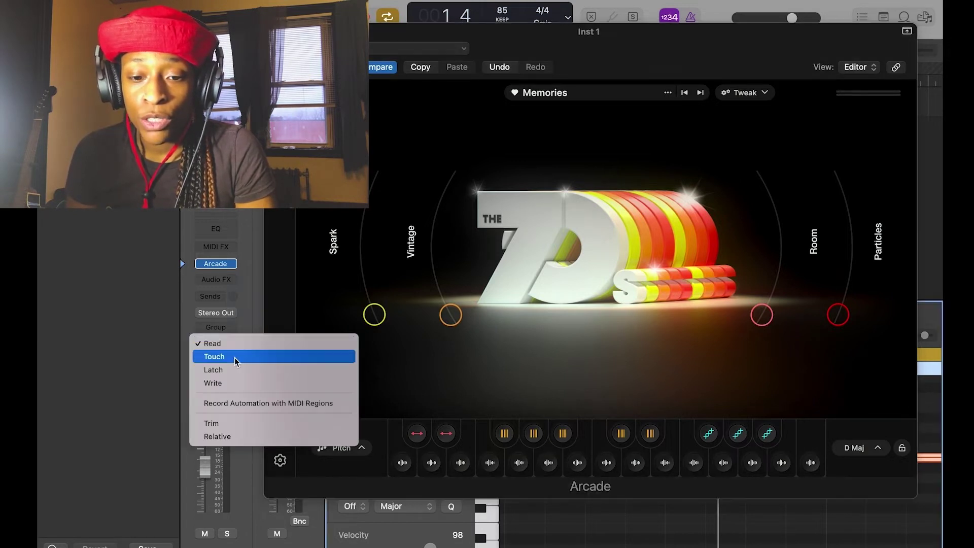
left_click(235, 358)
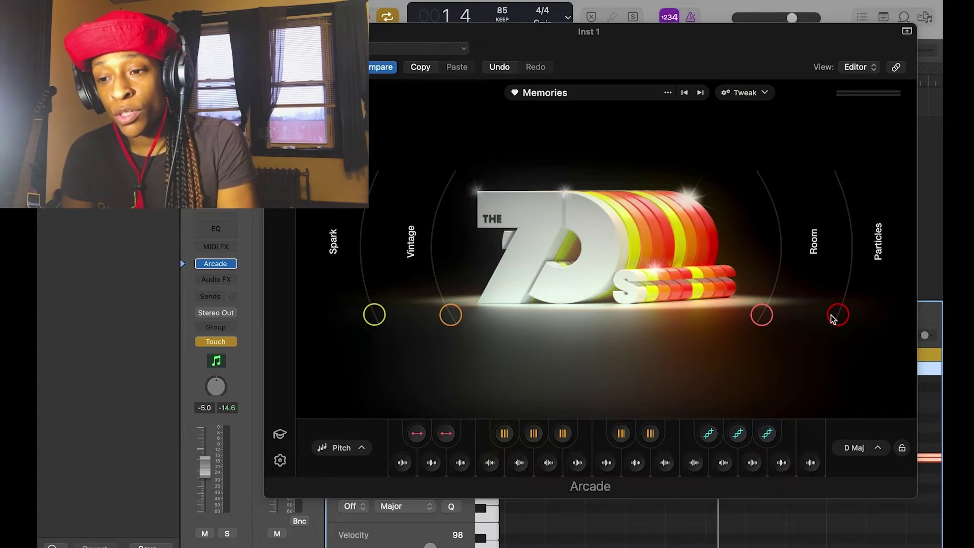
Step: Record automation for Arcade's Particles and Room macros by moving their sliders during playback of the loop
left_click_drag(833, 318, 877, 195)
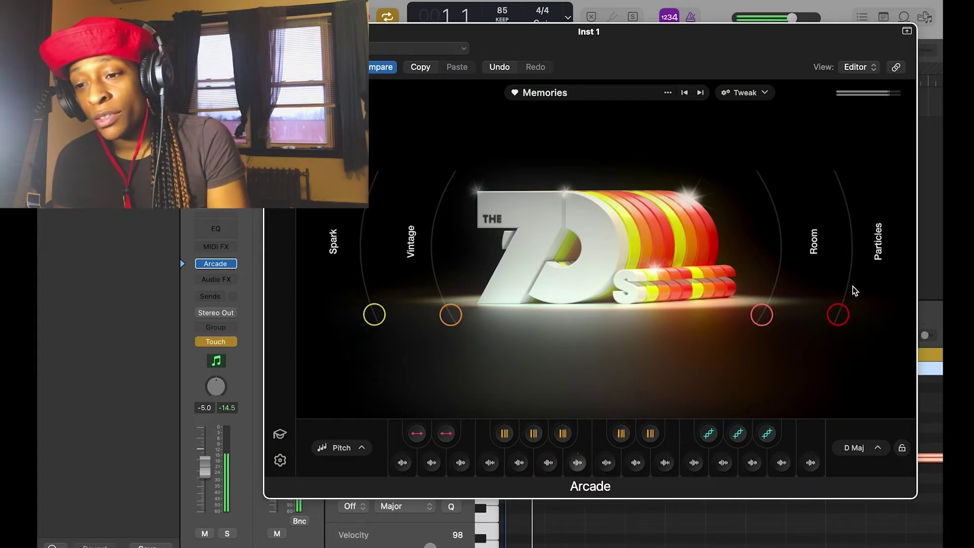
left_click_drag(838, 315, 847, 274)
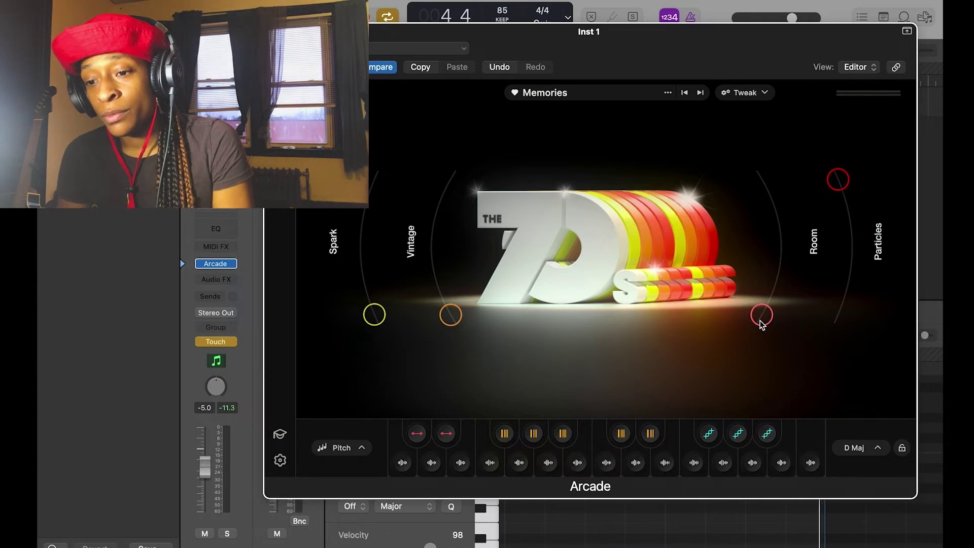
key("space")
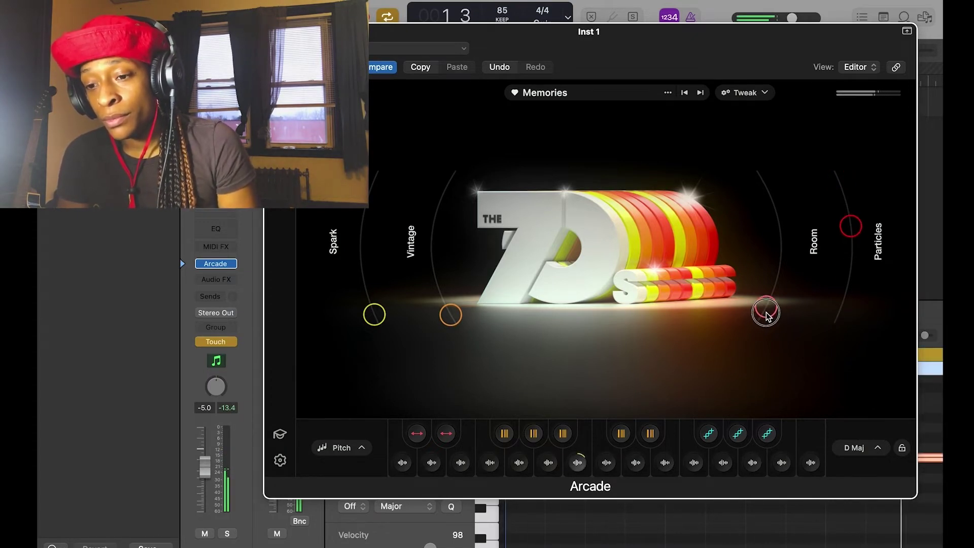
left_click_drag(769, 317, 759, 170)
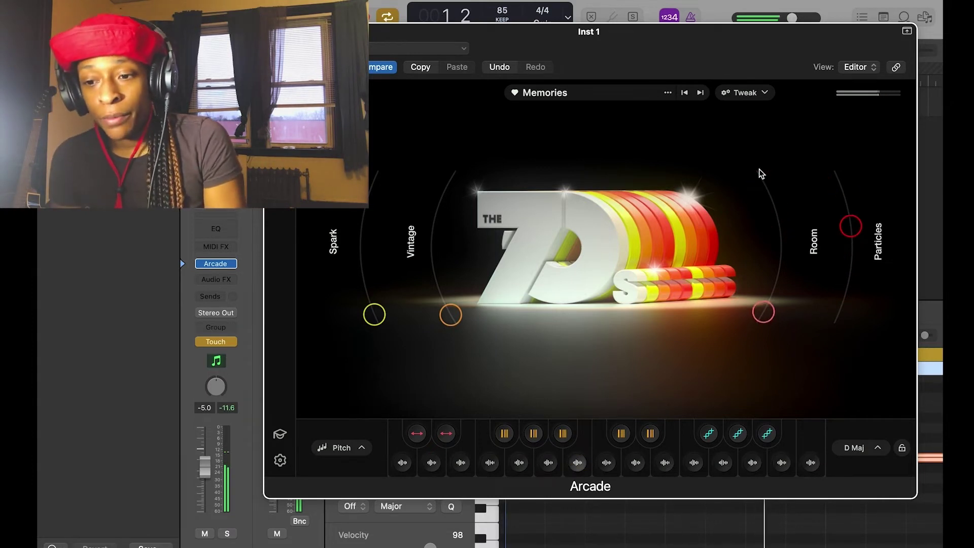
Step: Record automation for Arcade's Vintage and Spark macros by moving their sliders during playback
left_click_drag(451, 315, 441, 259)
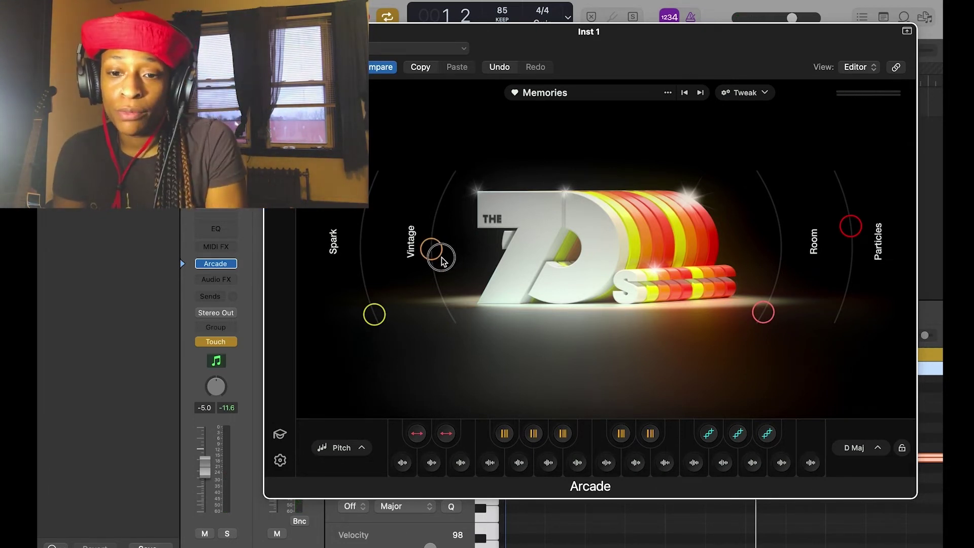
left_click_drag(442, 260, 431, 220)
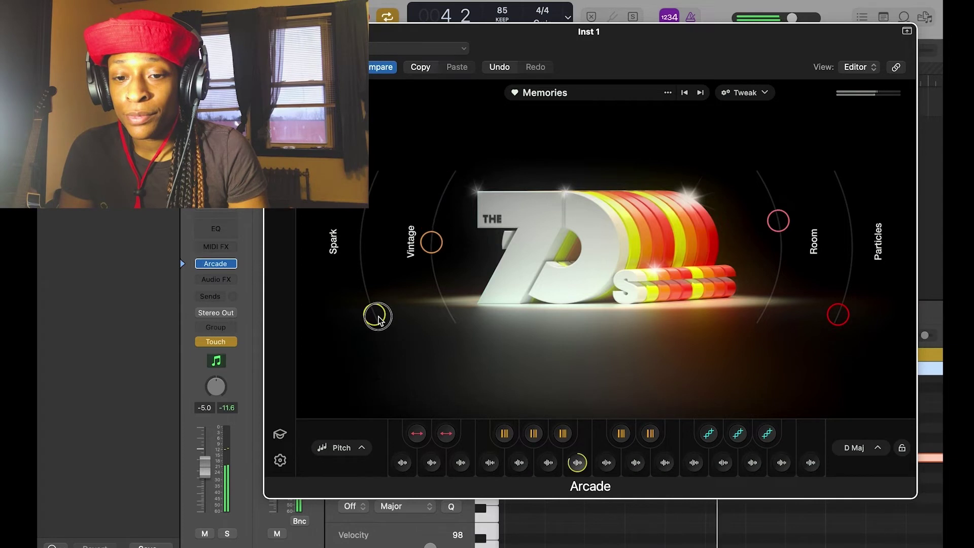
left_click_drag(378, 319, 373, 174)
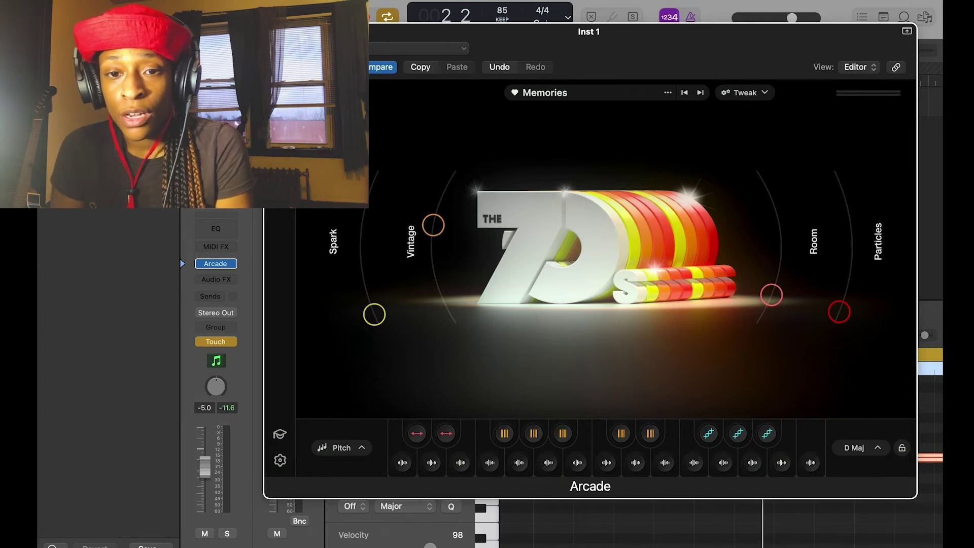
Step: Close Arcade, show automation on the Inst 1 track and display the recorded 02_Macro 2 curve
left_click(274, 31)
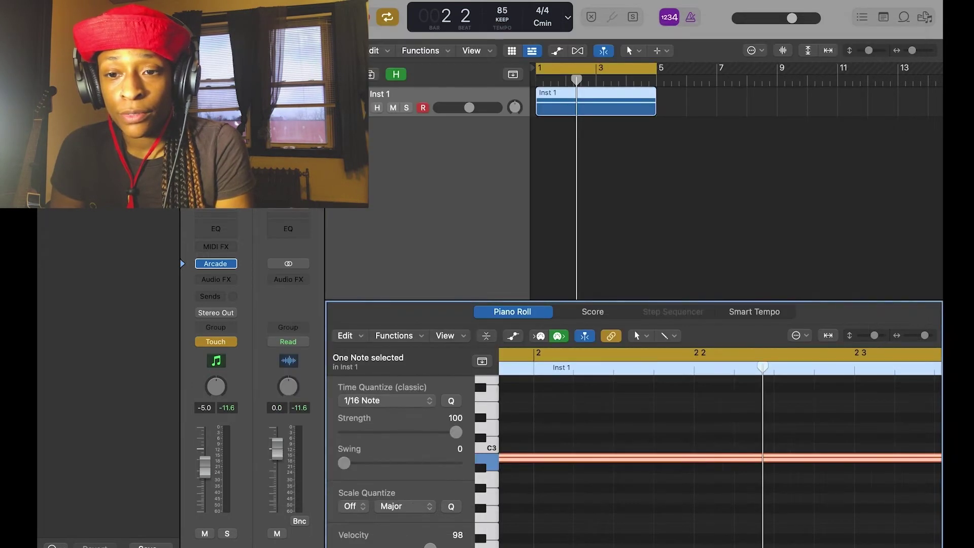
left_click(560, 147)
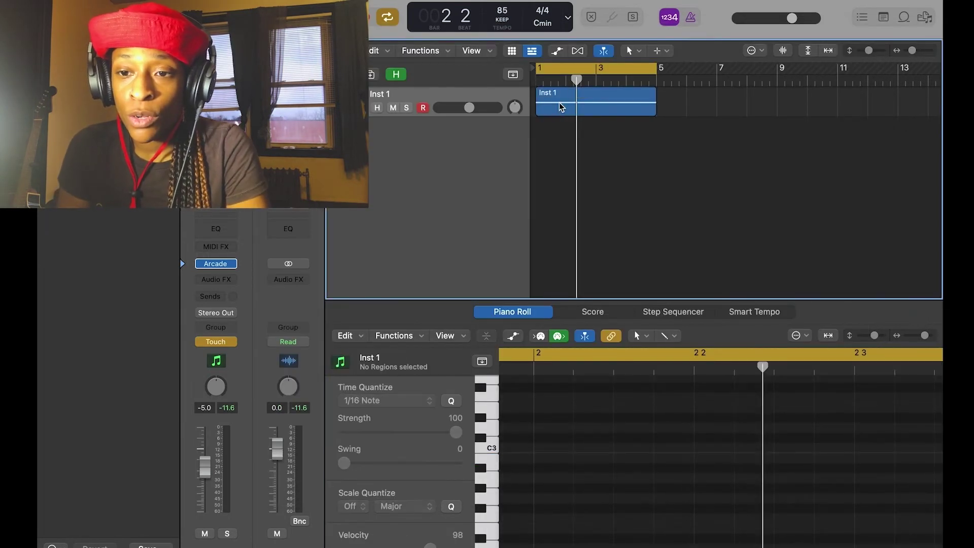
left_click(557, 53)
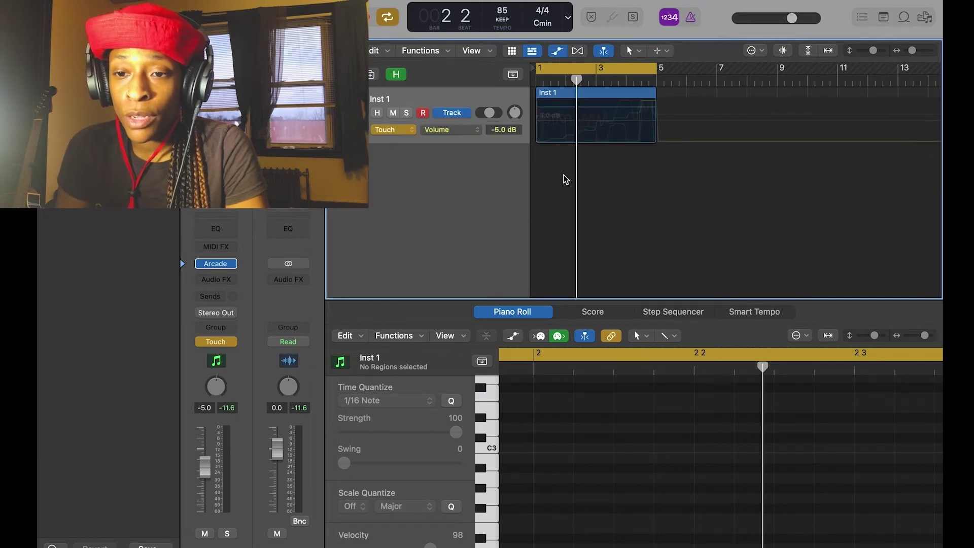
scroll(566, 179, "up", 5)
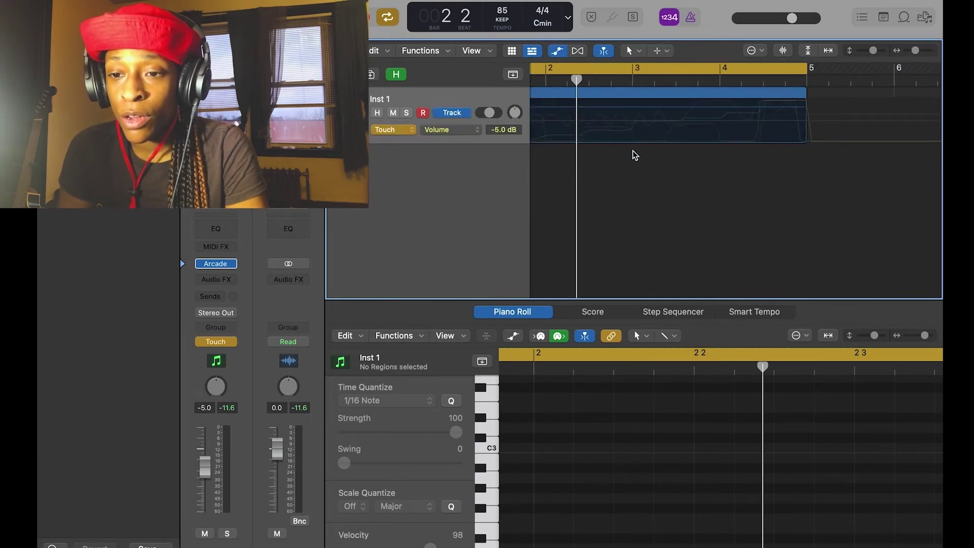
scroll(645, 164, "down", 2)
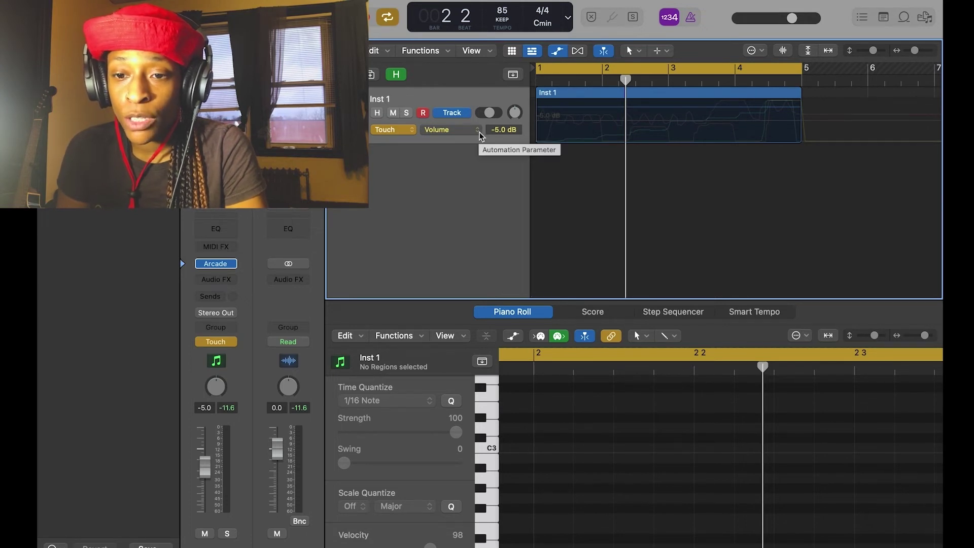
left_click(479, 130)
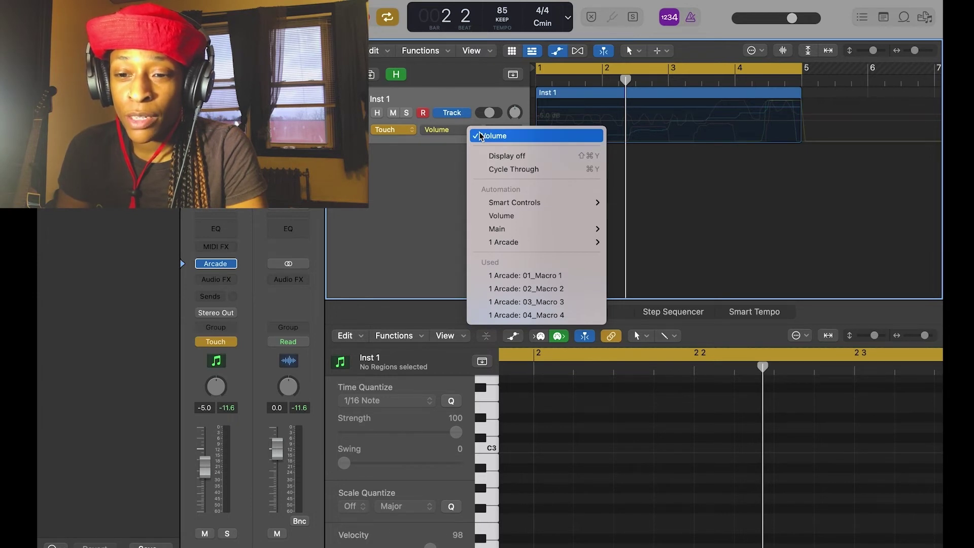
left_click(544, 289)
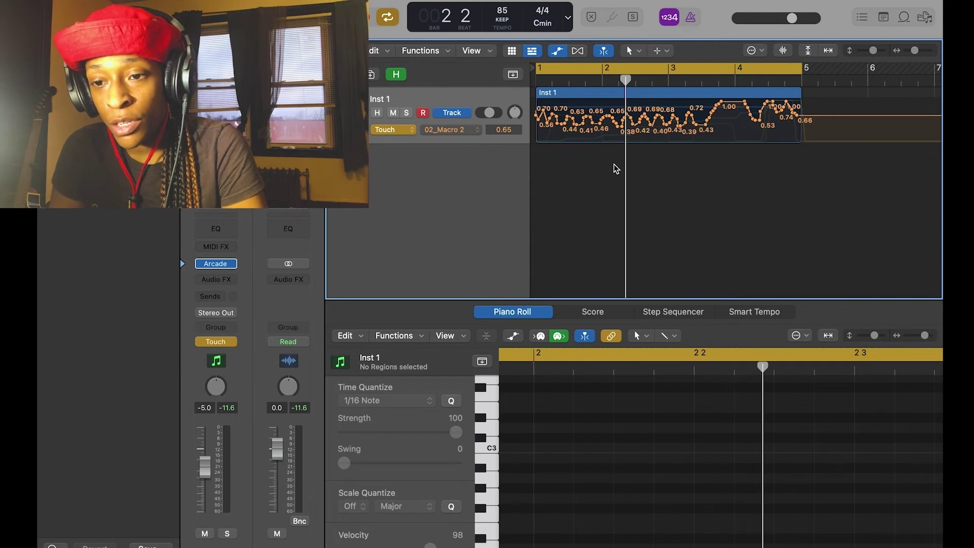
Step: Stop playback and delete the recorded 02_Macro 2 automation points across bars 1 to 4 of the Inst 1 track
key("space")
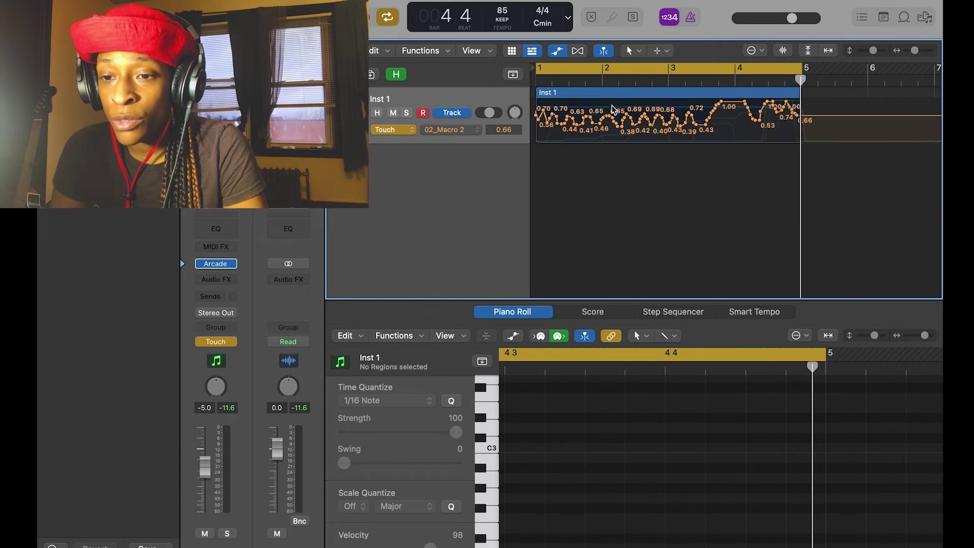
left_click_drag(615, 113, 643, 121)
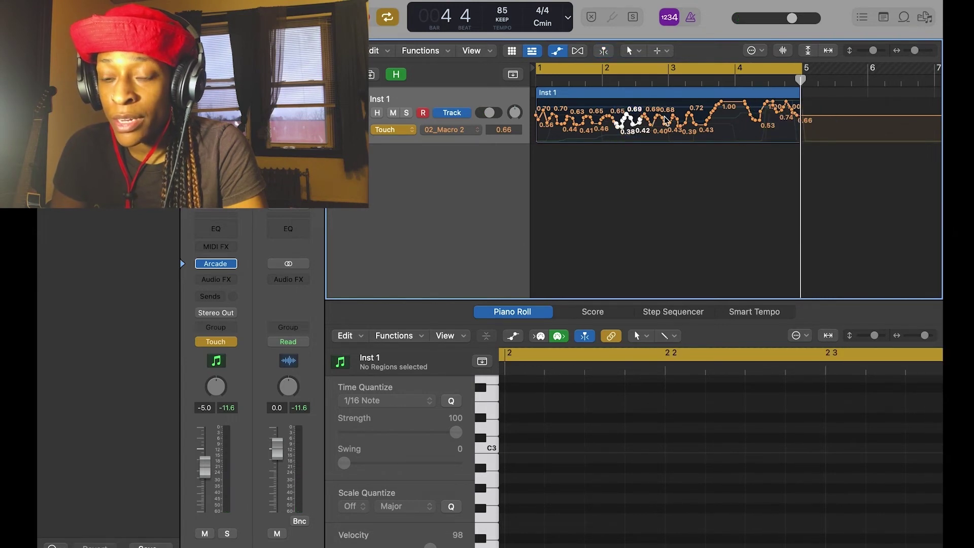
left_click_drag(738, 131, 535, 118)
key("Delete")
key("Delete")
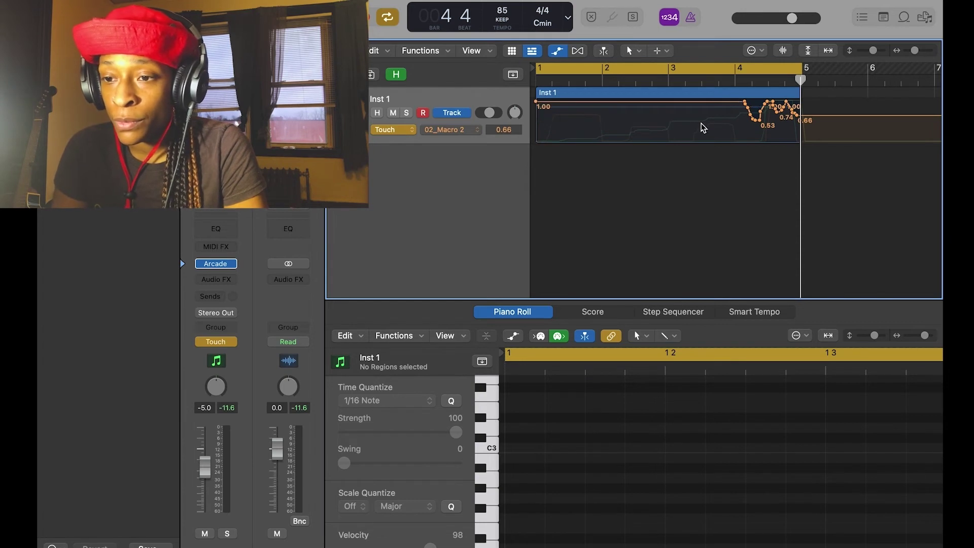
left_click_drag(793, 132, 740, 116)
key("Delete")
left_click(794, 113)
key("Delete")
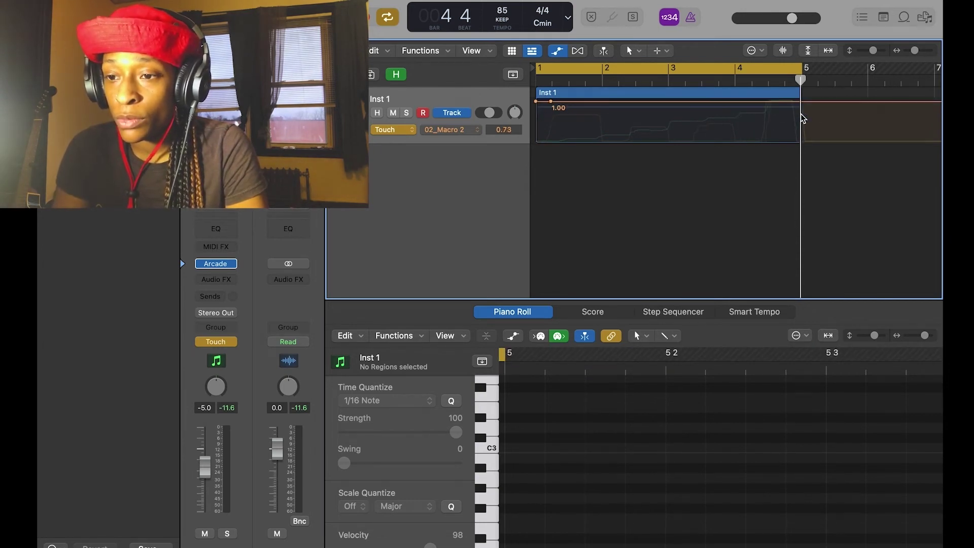
left_click(535, 114)
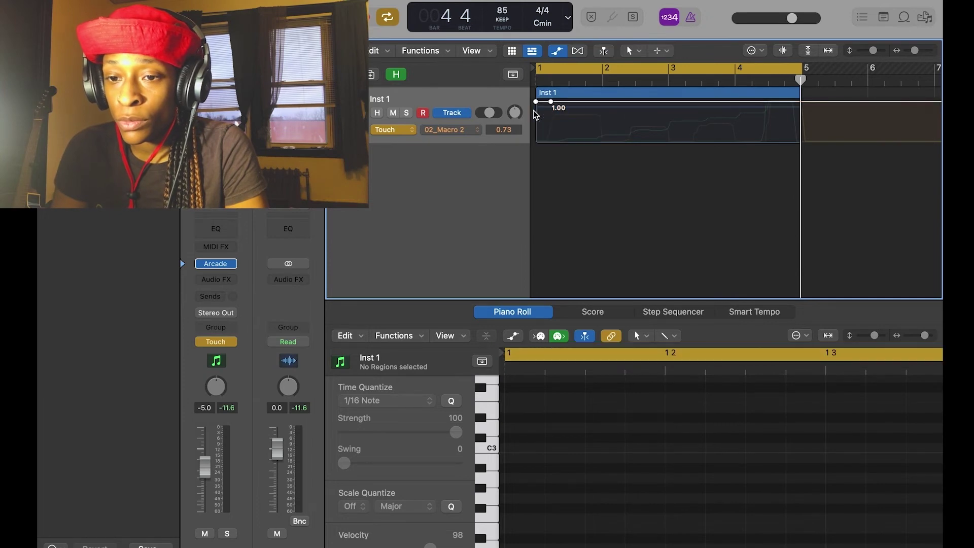
Step: Play the loop with Arcade open and placed below the Inst 1 automation lane
key("space")
left_click(216, 263)
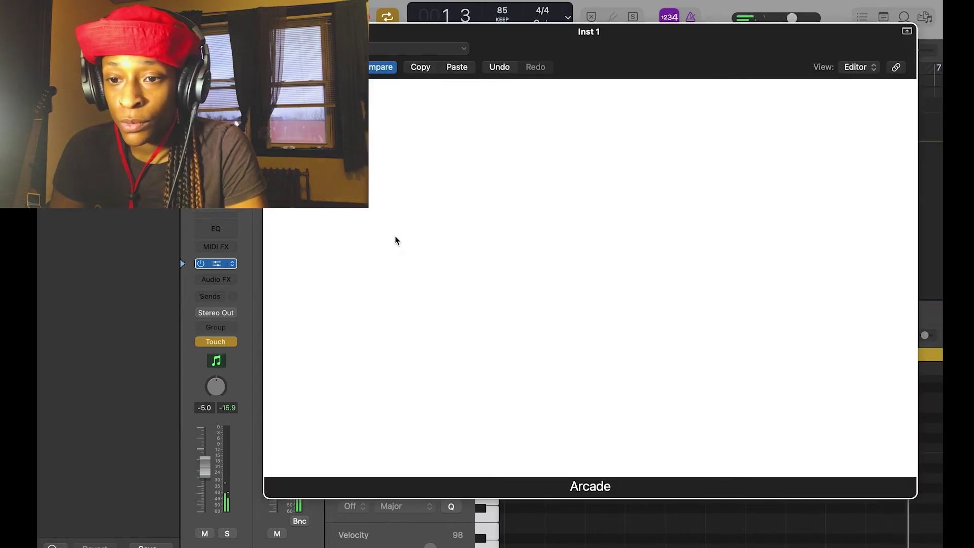
left_click_drag(615, 54, 624, 240)
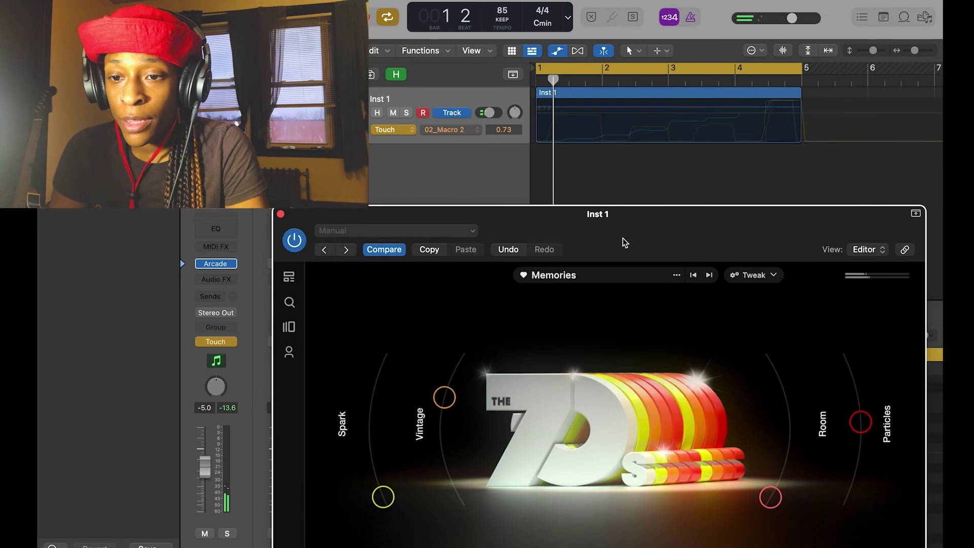
Step: Set the flat 02_Macro 2 automation line to 0.30 and audition the loop, closing Arcade when done
left_click(501, 133)
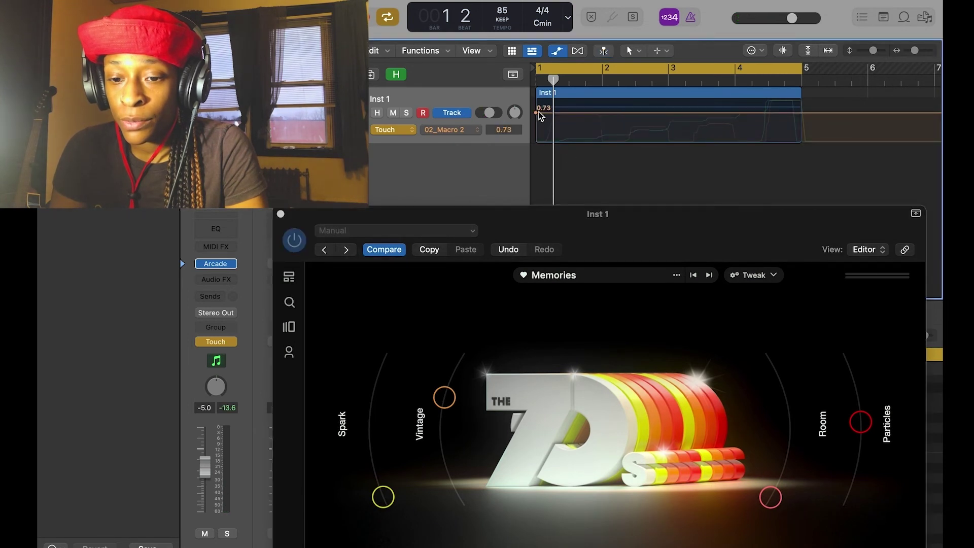
left_click_drag(537, 112, 536, 133)
key("space")
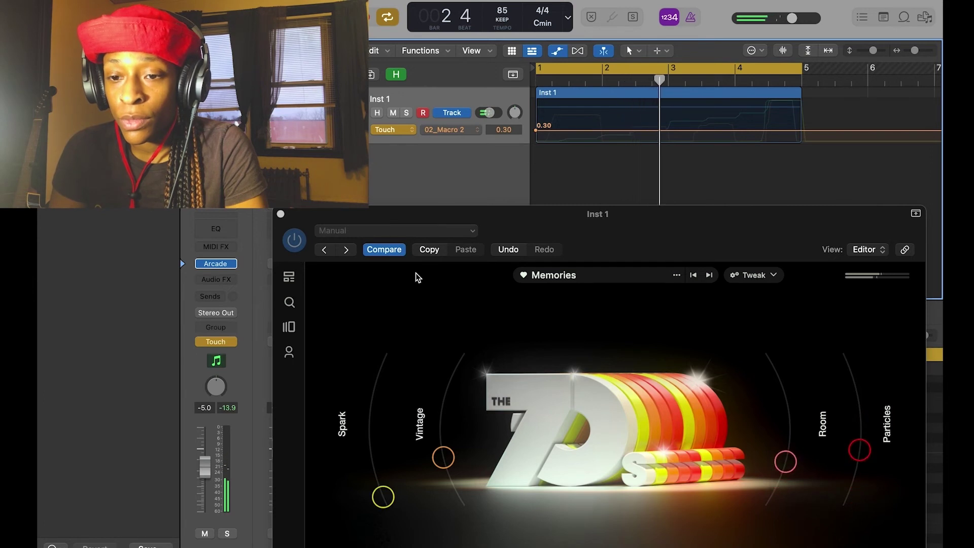
left_click(281, 214)
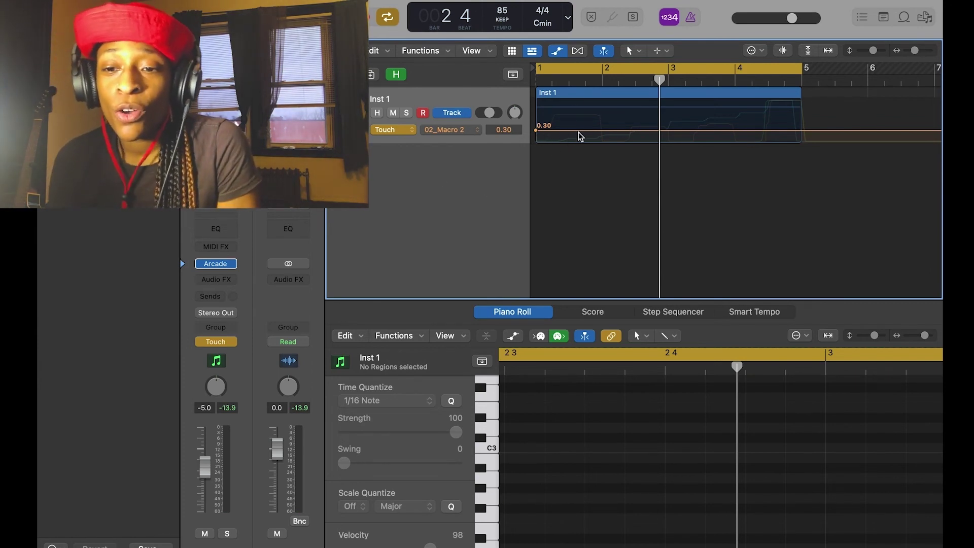
key("space")
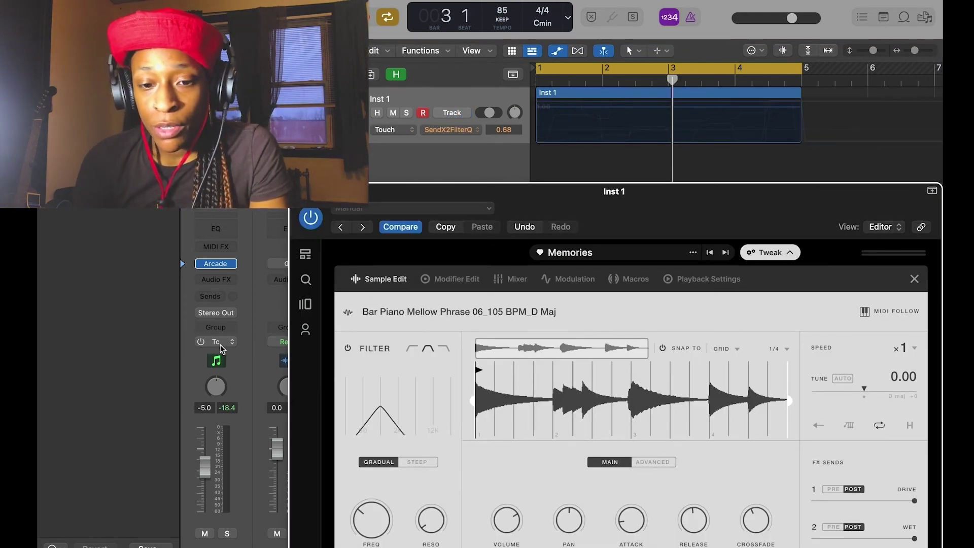
Step: Re-enable Touch automation on the Inst 1 channel and lower Arcade's sample filter frequency to 0.11, leaving the filter off
left_click(201, 343)
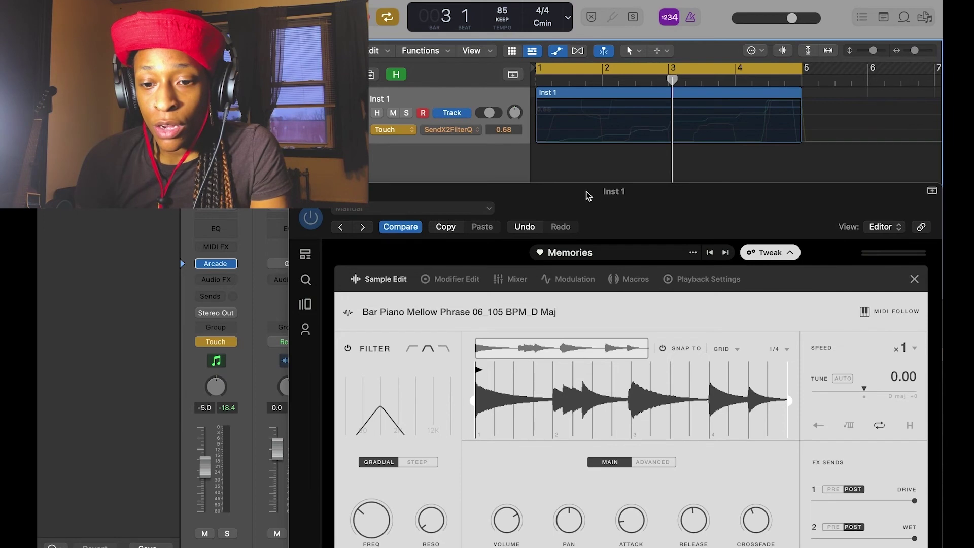
left_click_drag(587, 195, 576, 168)
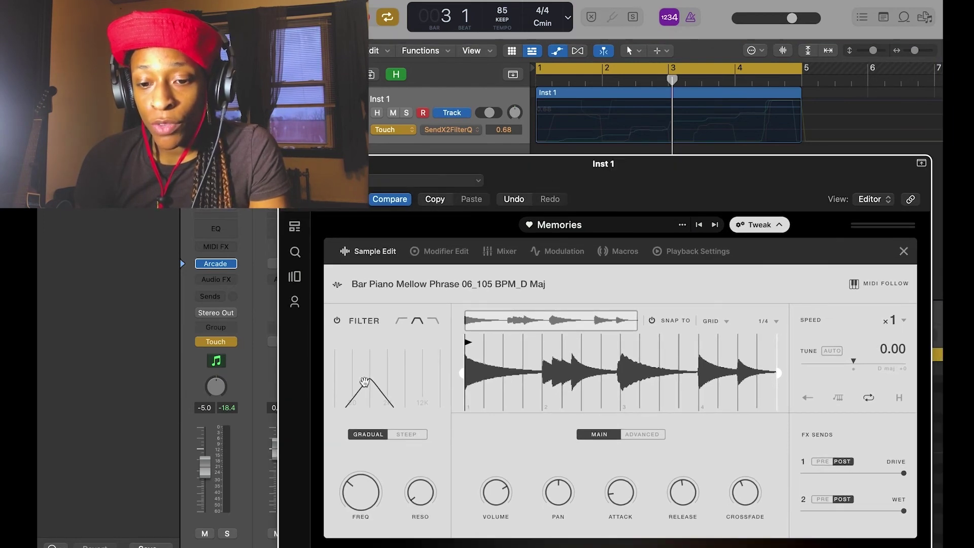
left_click_drag(367, 478, 346, 470)
left_click(337, 321)
Step: Switch on the sample filter during playback and record a rising sweep of its FREQ knob, switching the filter off at the end
key("space")
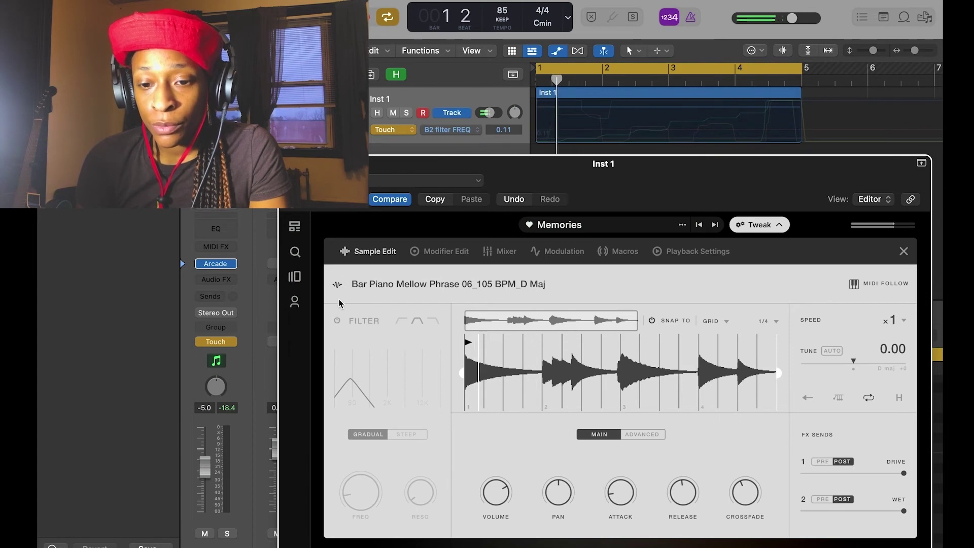
left_click(338, 321)
left_click_drag(355, 483, 361, 332)
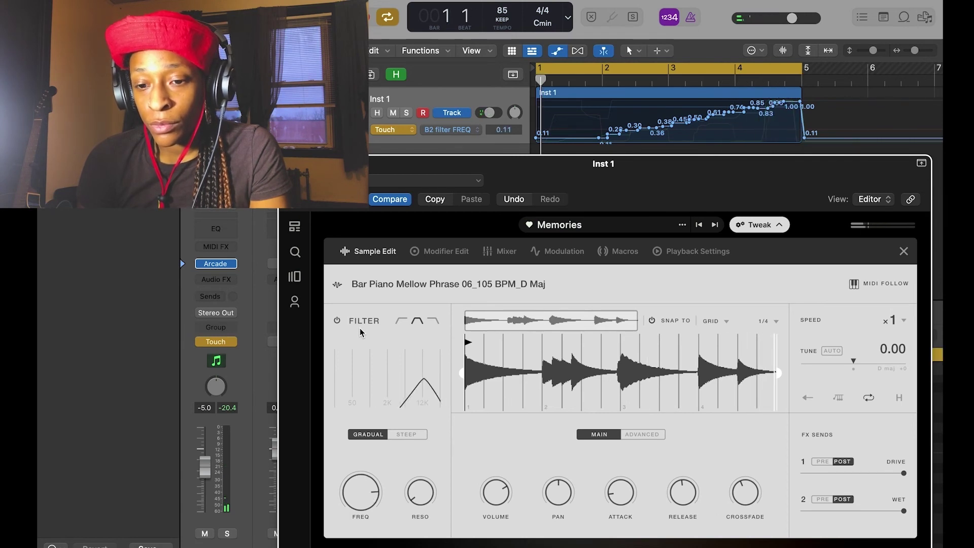
left_click(337, 320)
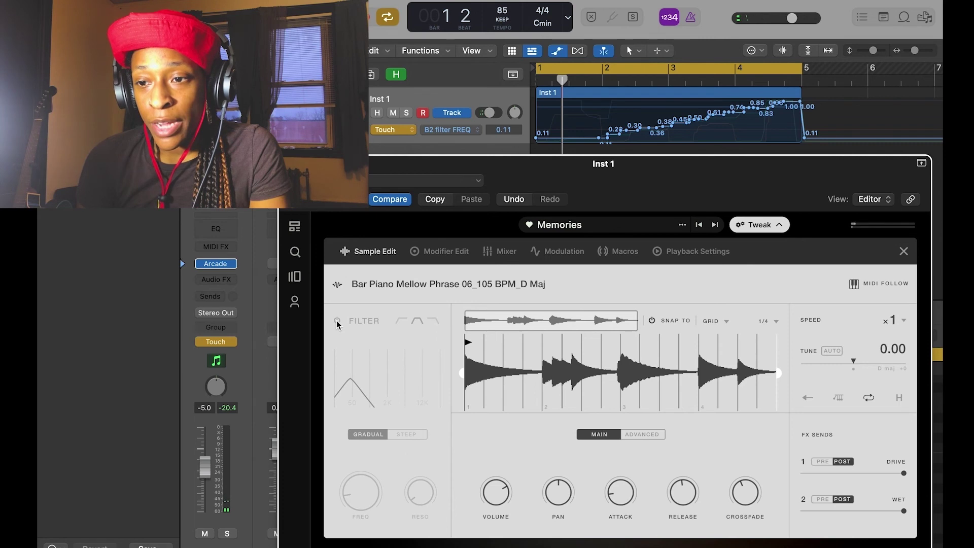
Step: Replace the recorded B2 filter FREQ sweep with a wave-shaped curve drawn across bars 1 to 4 with the Pencil tool, ranging about 0.11 to 0.75
left_click_drag(596, 122, 804, 148)
key("Delete")
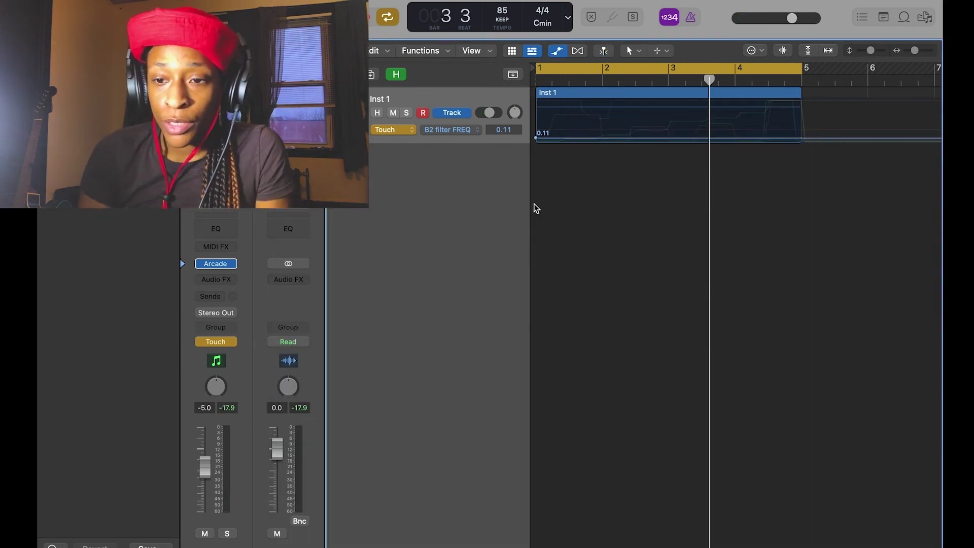
key("t")
key("p")
left_click(543, 138)
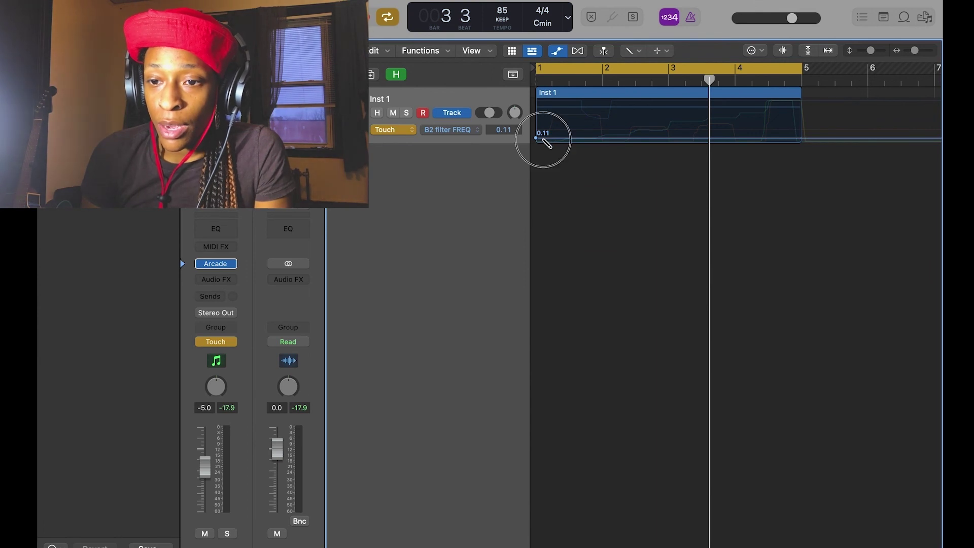
mouse_move(544, 138)
left_mouse_down()
mouse_move(584, 109)
mouse_move(608, 139)
mouse_move(629, 118)
mouse_move(670, 136)
mouse_move(703, 112)
mouse_move(712, 130)
mouse_move(744, 120)
mouse_move(771, 137)
mouse_move(802, 114)
left_mouse_up()
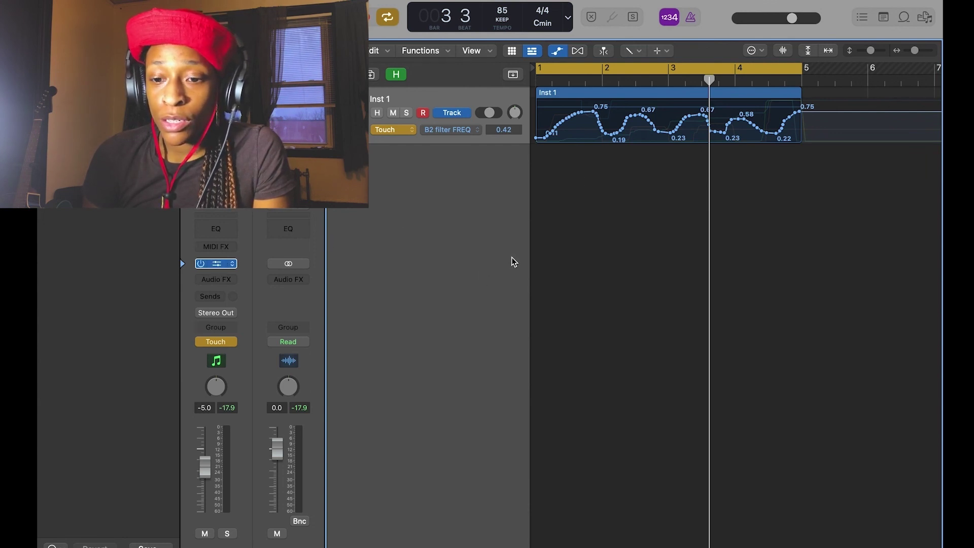
Step: Show Arcade below the automation lane and play the loop to check how FREQ follows the drawn curve
key("v")
left_click_drag(623, 193, 590, 184)
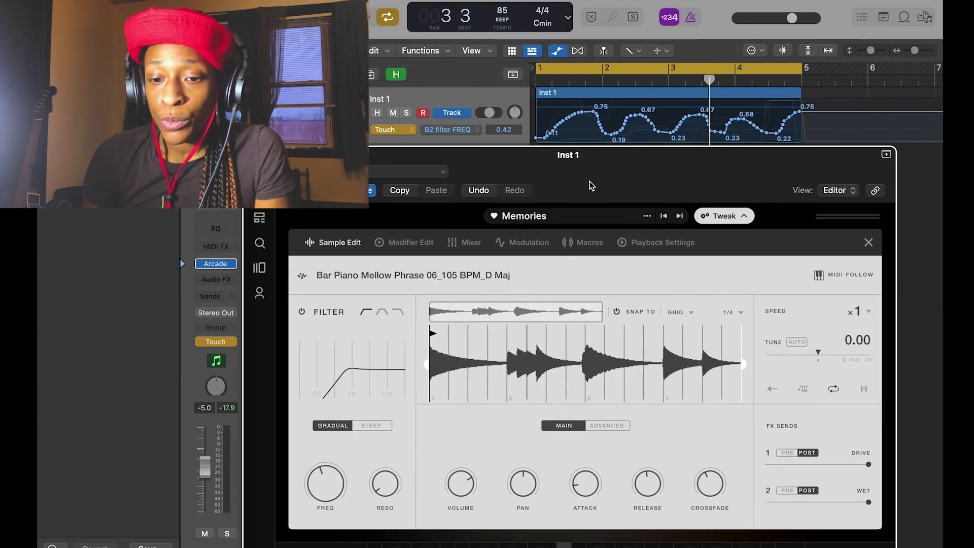
key("space")
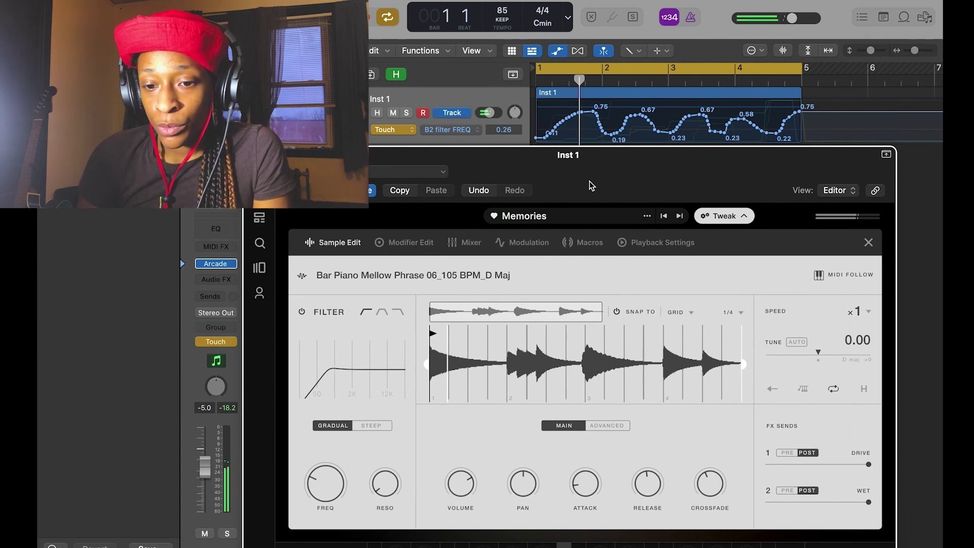